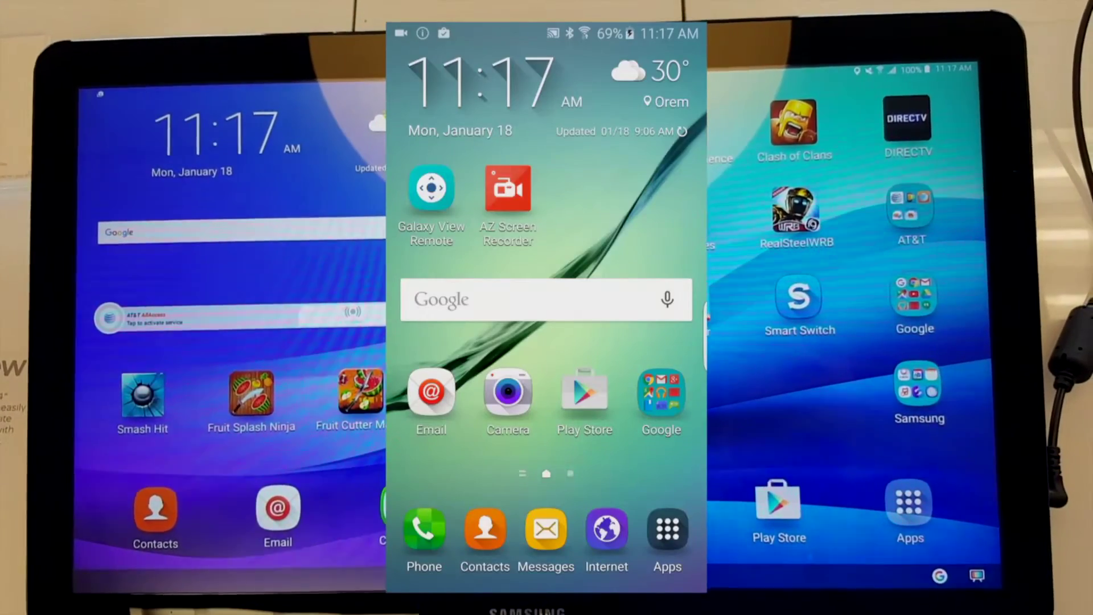
# Search the Play Store for 'galaxy view remote' and open the Galaxy View Remote app page
pyautogui.click(585, 394)
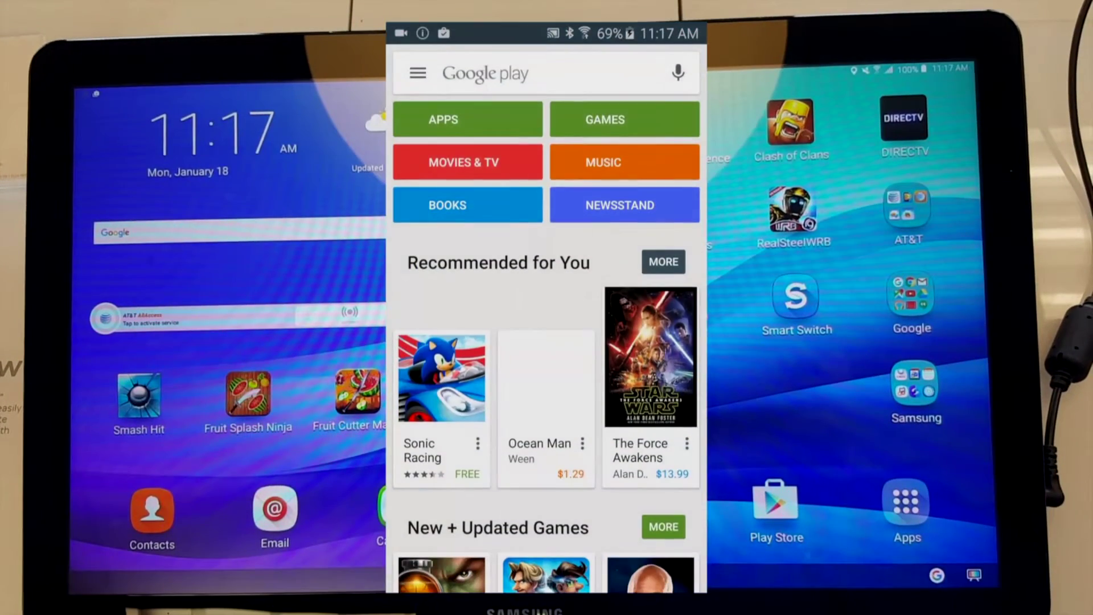
pyautogui.click(485, 73)
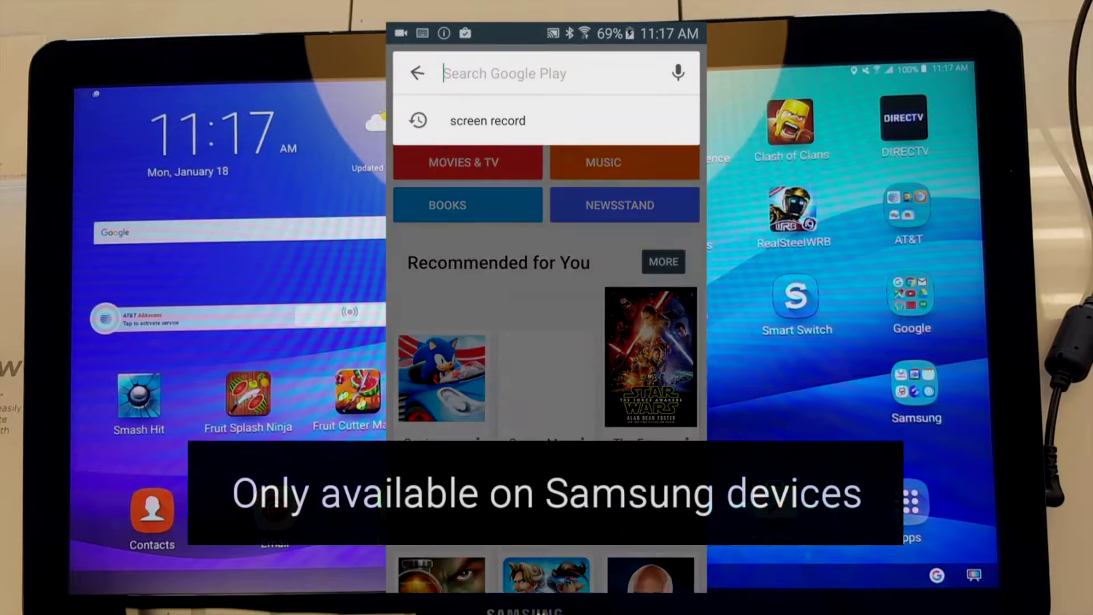
pyautogui.write('g')
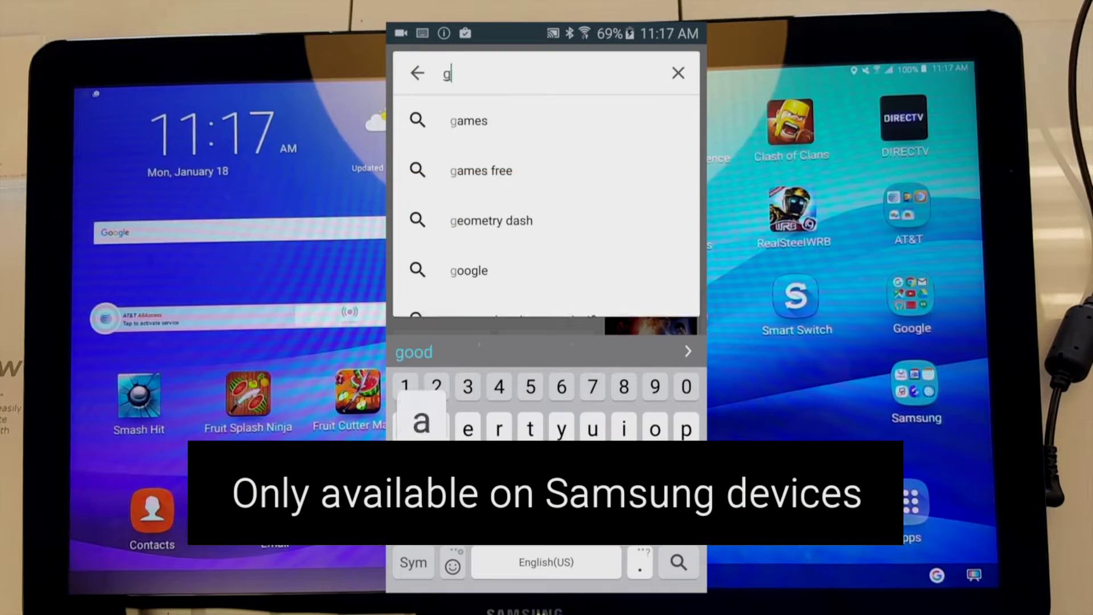
pyautogui.write('ala')
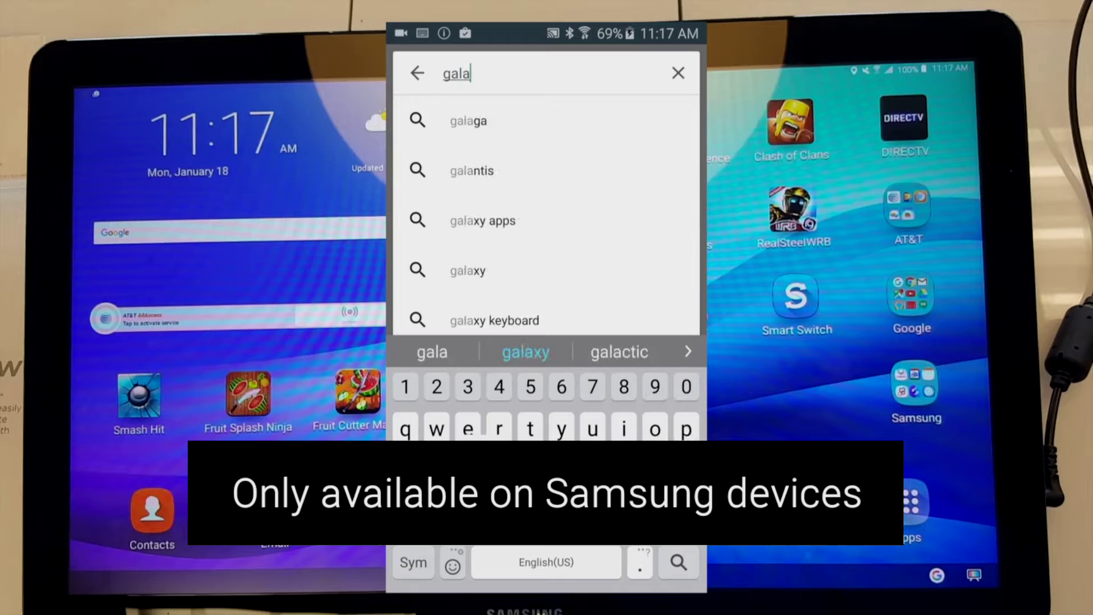
pyautogui.write('xy v')
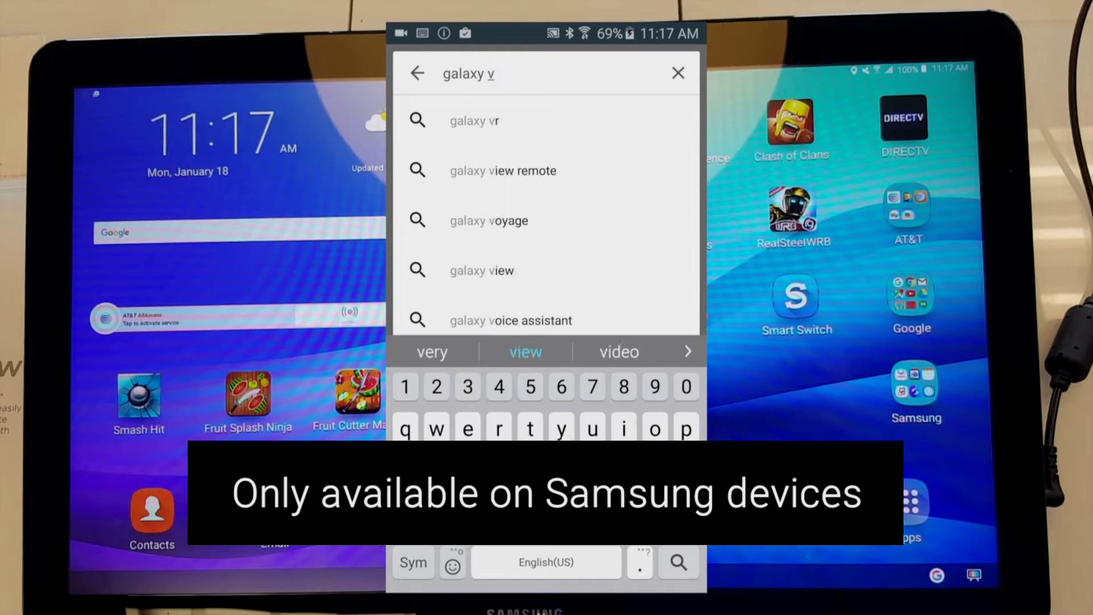
pyautogui.click(503, 170)
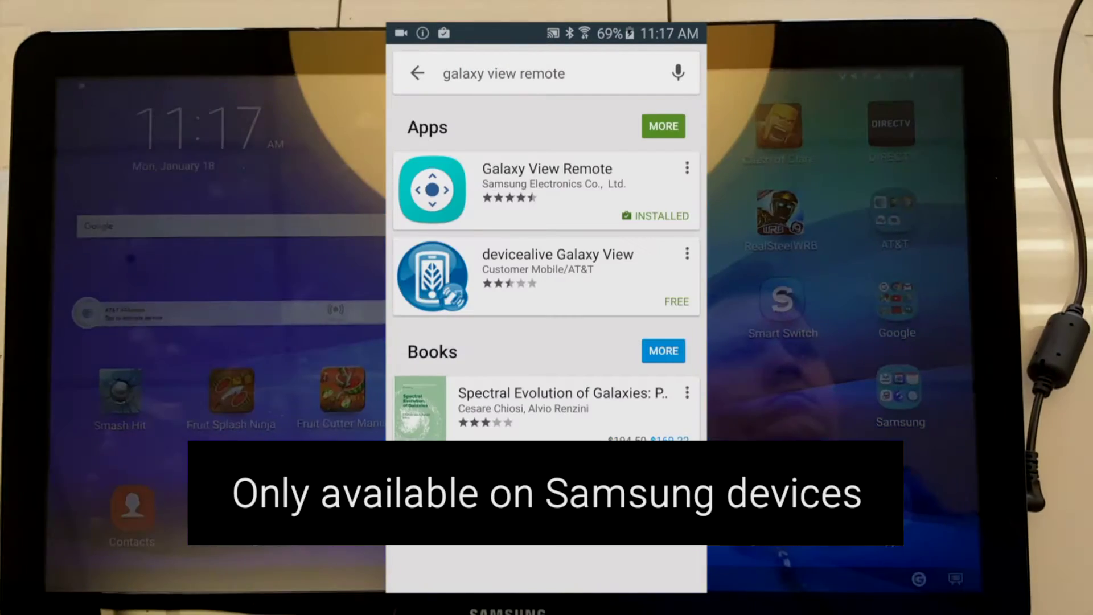
pyautogui.click(547, 190)
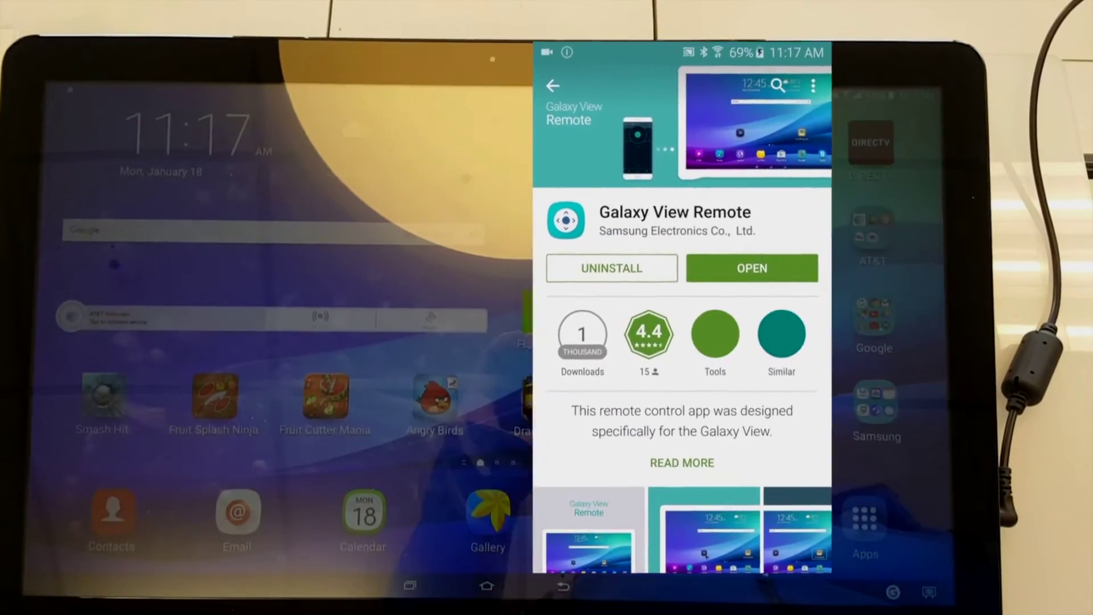
# Launch Galaxy View Remote, turn on the tablet's Bluetooth, and select SAMSUNG-SM-T677A to pair
pyautogui.click(752, 267)
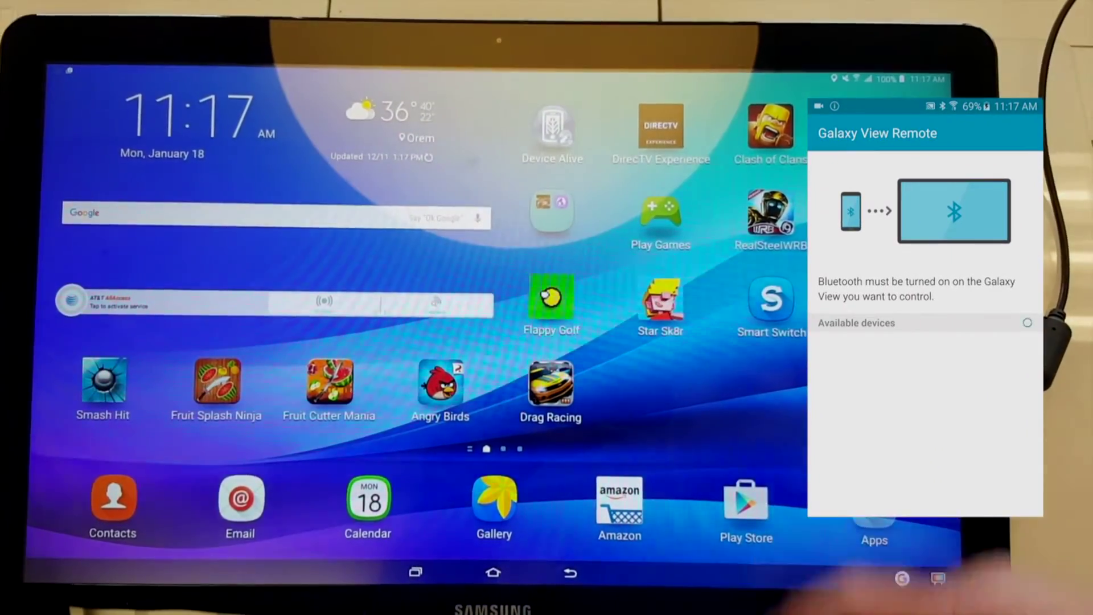
pyautogui.moveTo(708, 68); pyautogui.dragTo(726, 427)
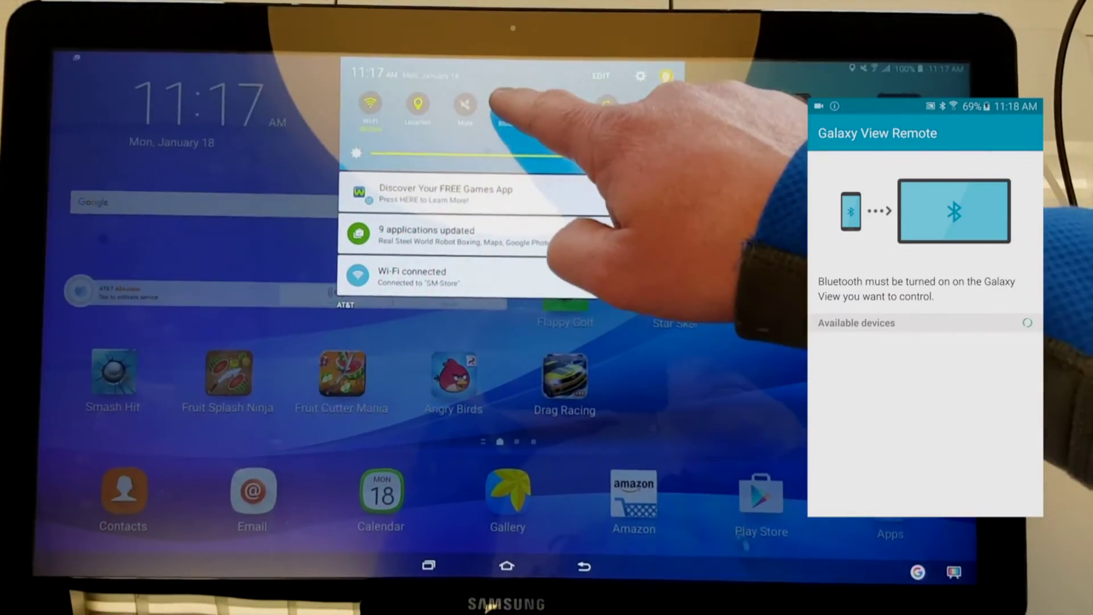
pyautogui.click(504, 101)
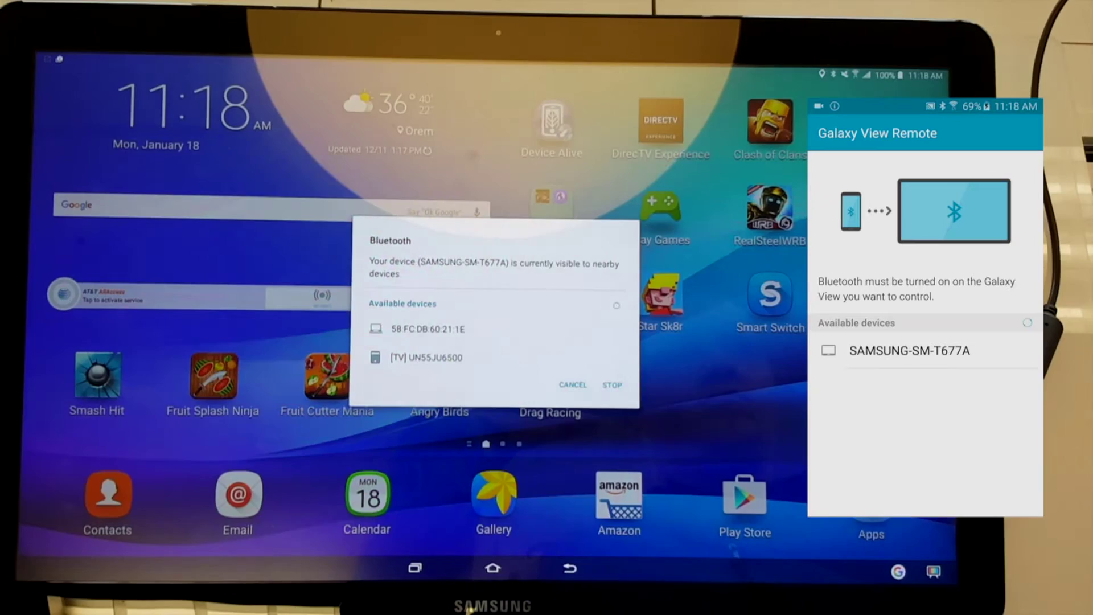
pyautogui.click(909, 350)
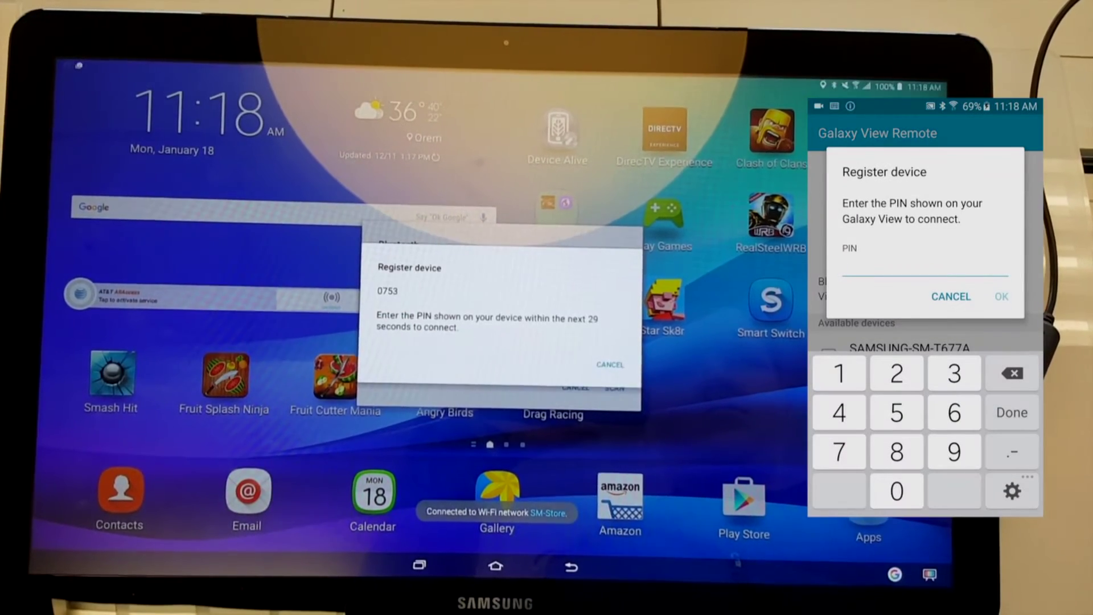
pyautogui.write('753')
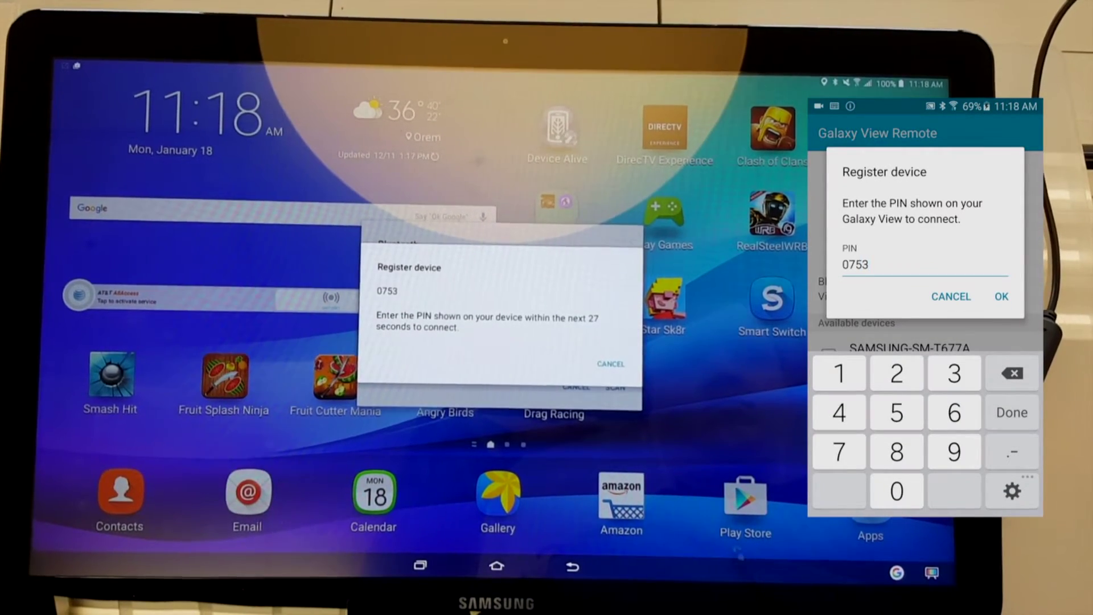
# Confirm the 0753 pairing PIN and go through both tutorial pages to reach the remote
pyautogui.click(1001, 297)
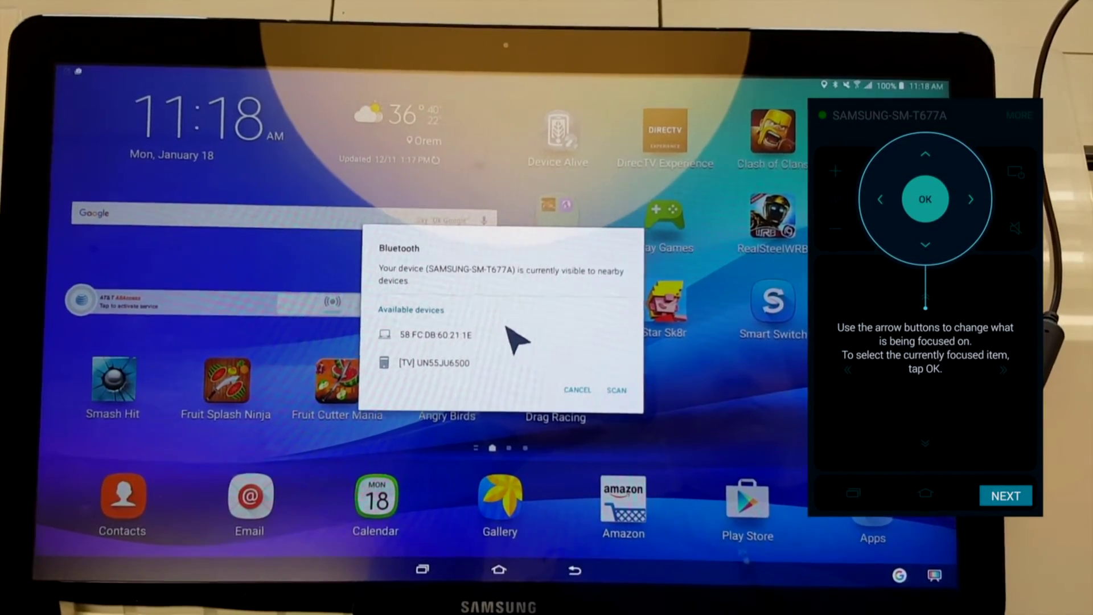
pyautogui.click(1005, 496)
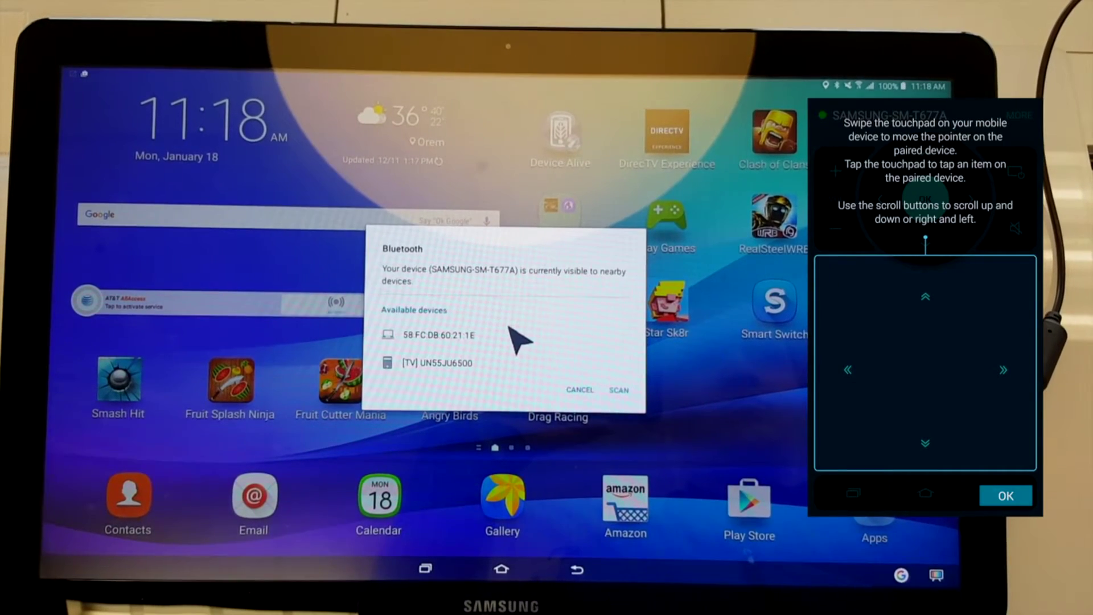
pyautogui.click(1005, 496)
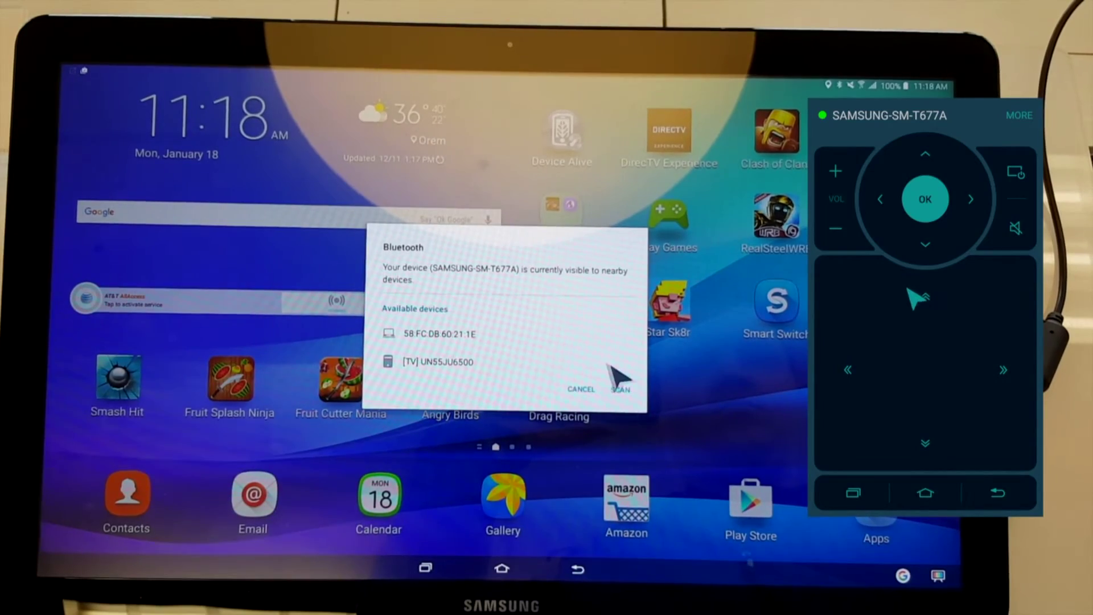
# Dismiss the tablet's Bluetooth dialog, then use the remote's volume, Recents and Home buttons
pyautogui.click(588, 388)
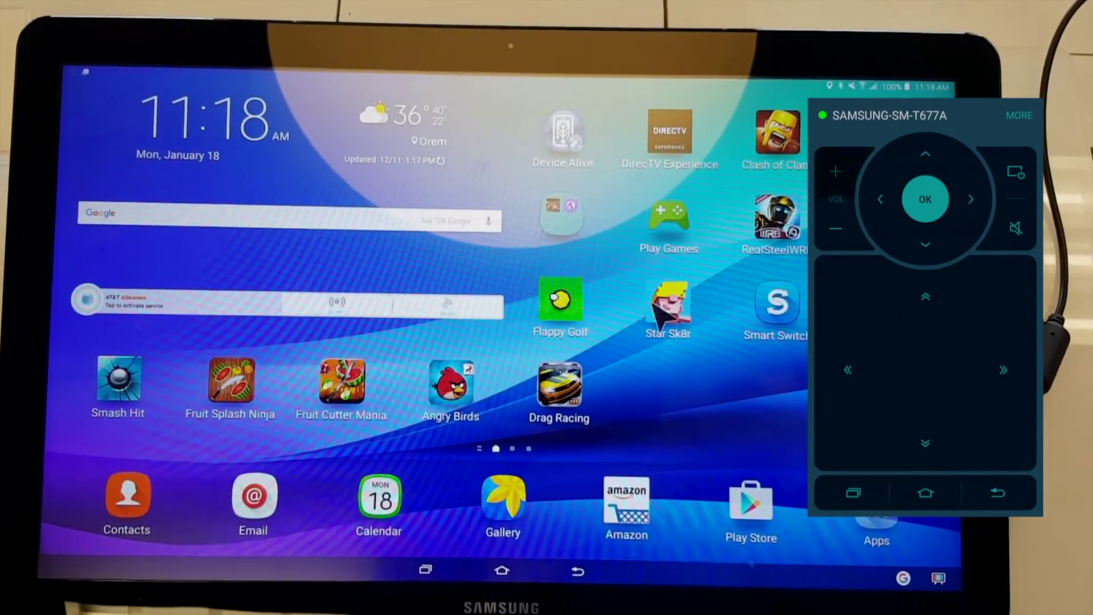
pyautogui.press('XF86AudioLowerVolume')
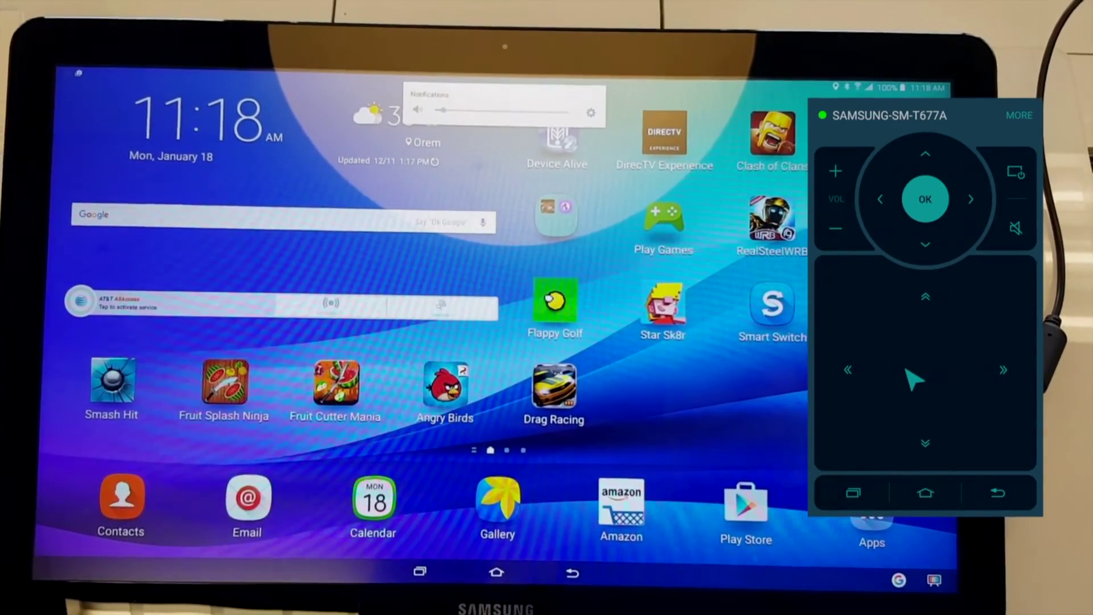
pyautogui.hotkey('alt', 'Tab')
pyautogui.press('Escape')
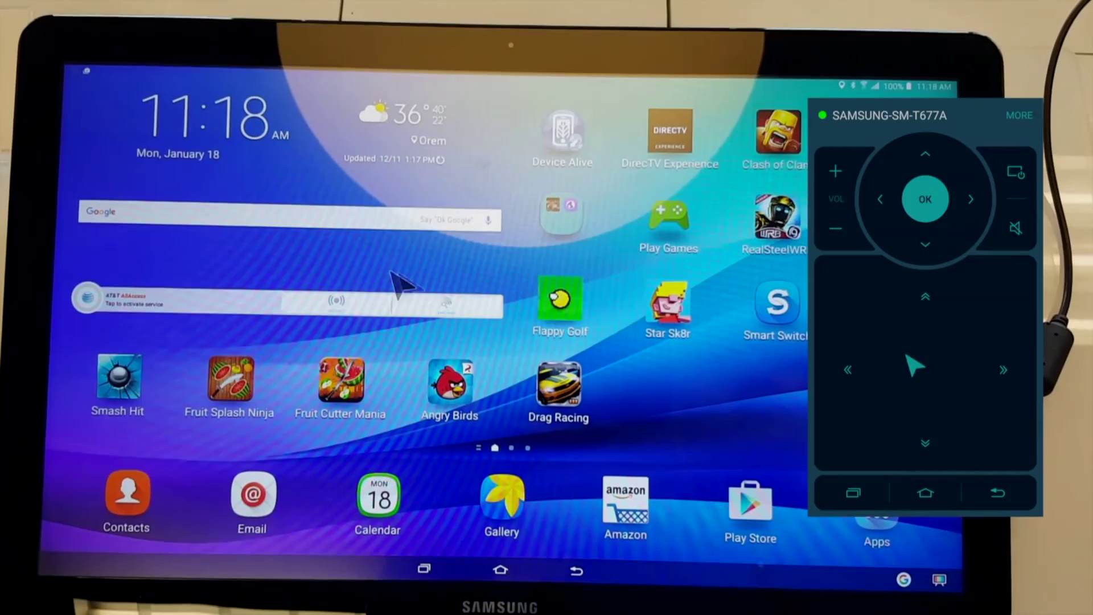
# Drag the Play Games icon to a lower spot on the tablet's home screen
pyautogui.click(277, 253)
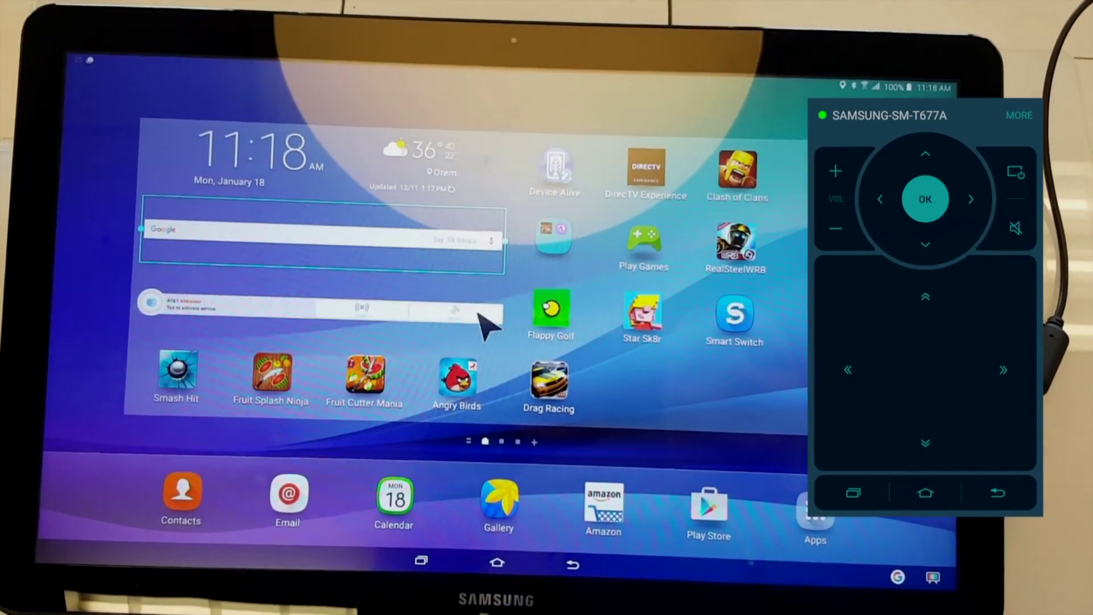
pyautogui.click(480, 318)
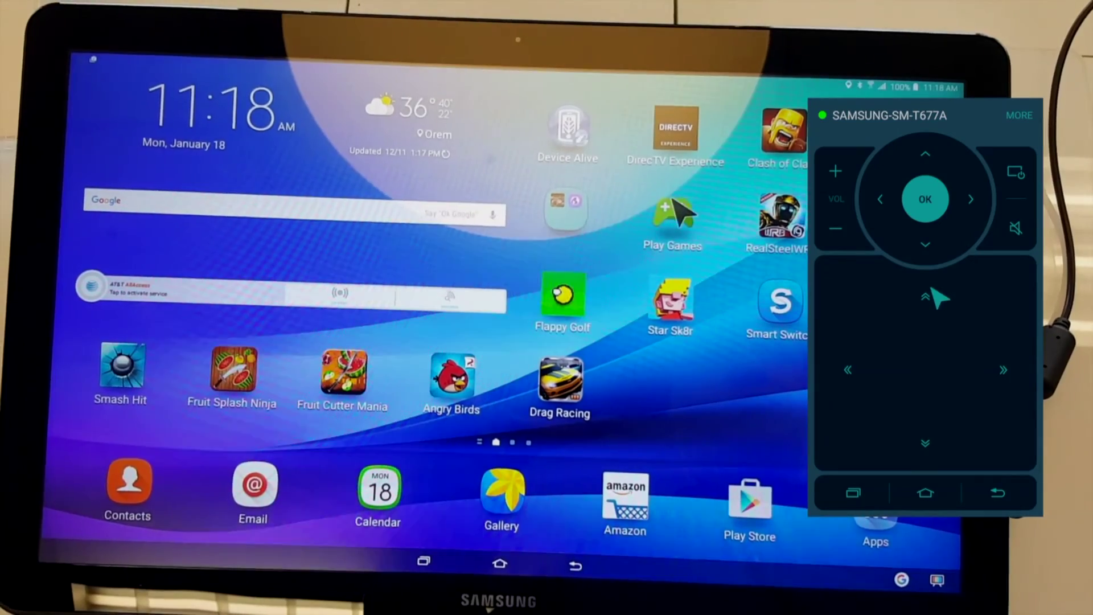
pyautogui.moveTo(673, 202); pyautogui.dragTo(745, 388)
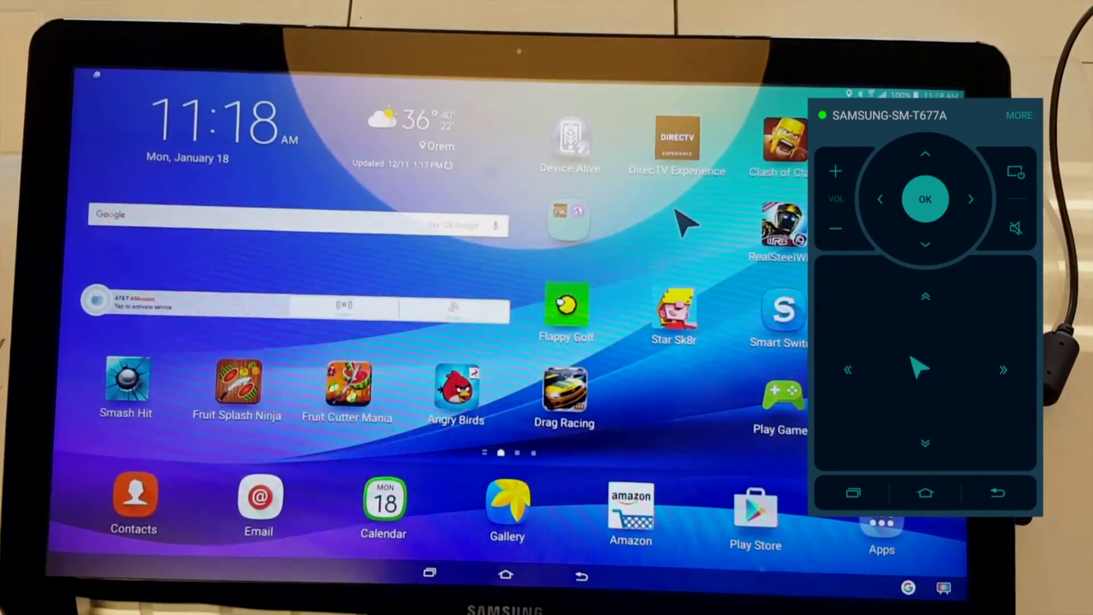